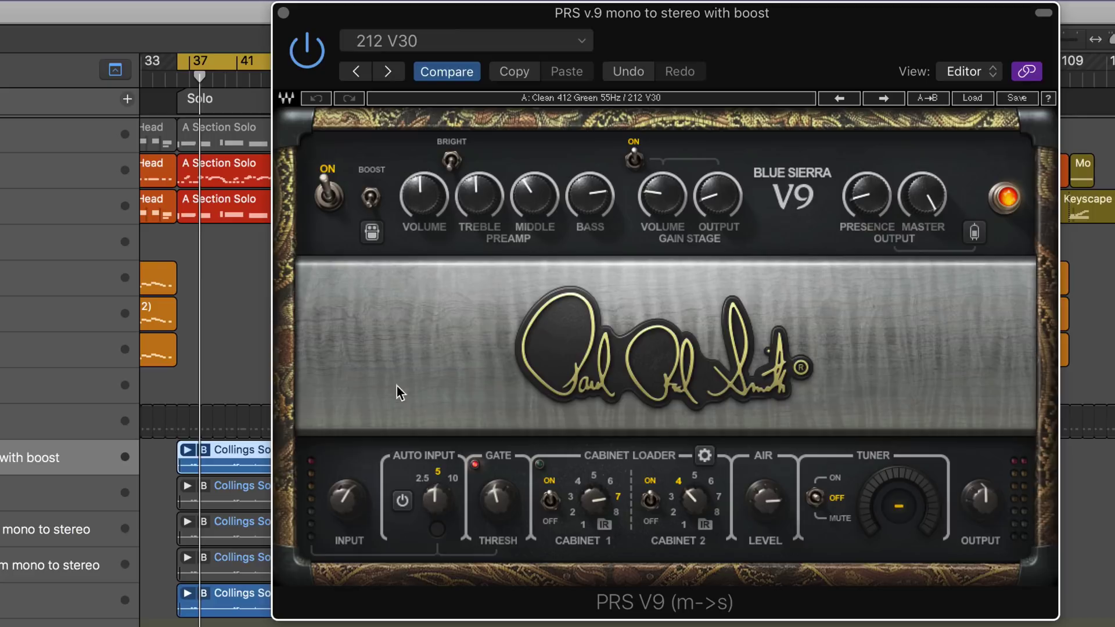
click(704, 457)
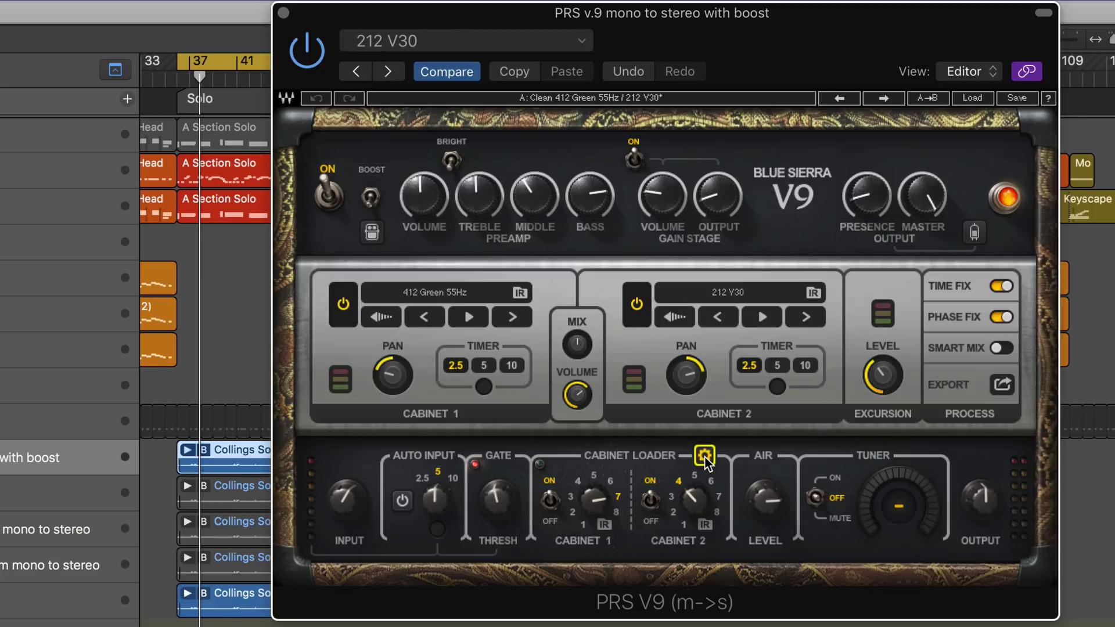
click(704, 457)
click(705, 457)
click(445, 292)
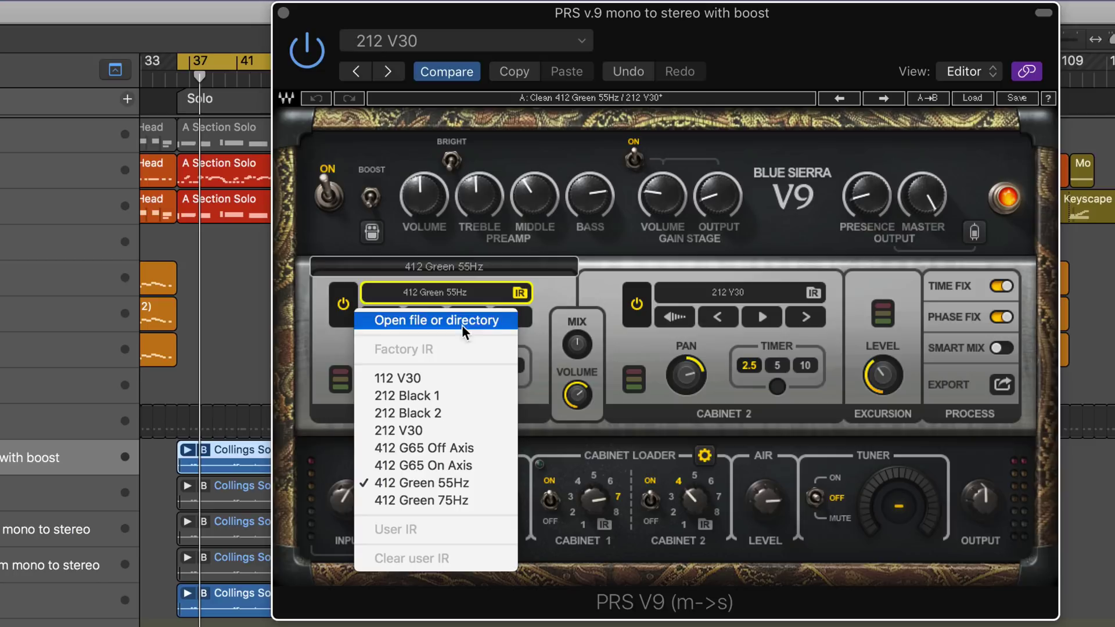
click(581, 280)
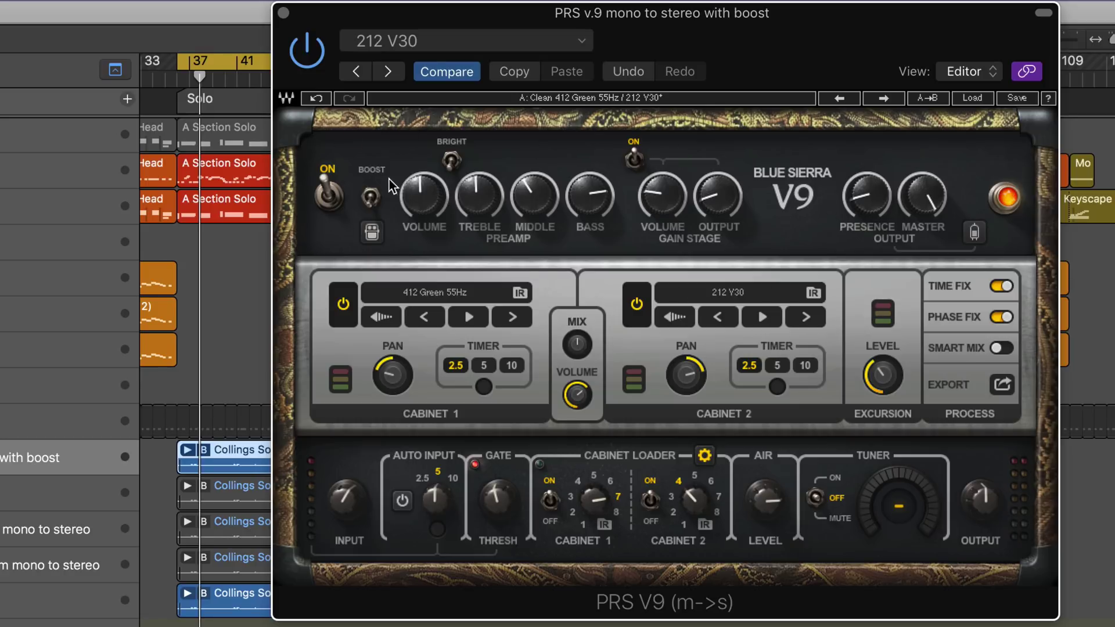
click(371, 232)
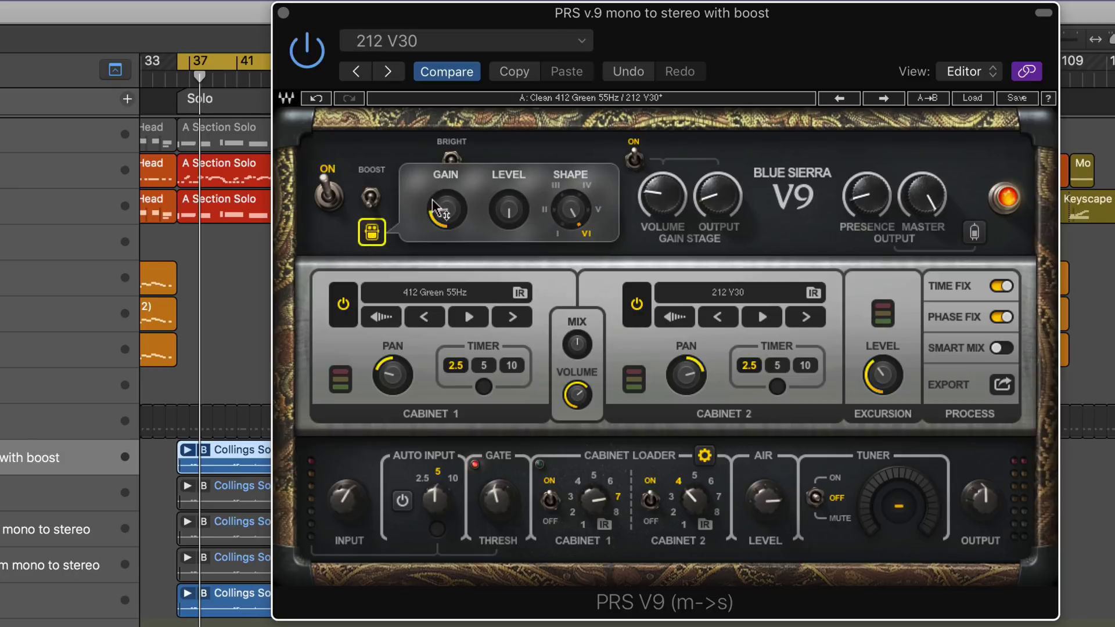
click(372, 226)
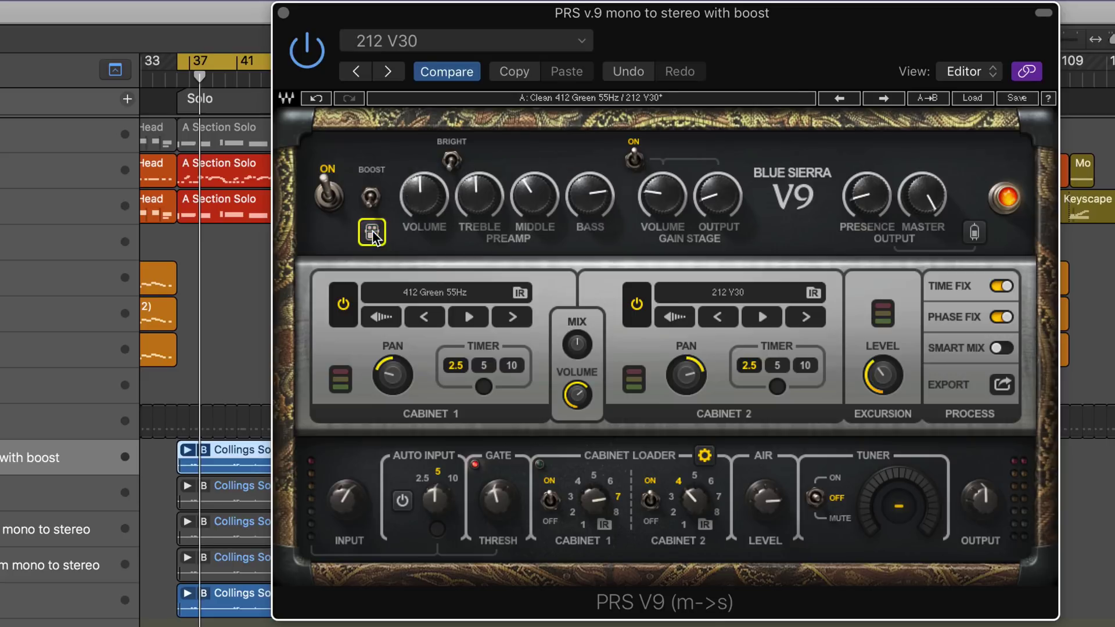
click(452, 158)
click(976, 233)
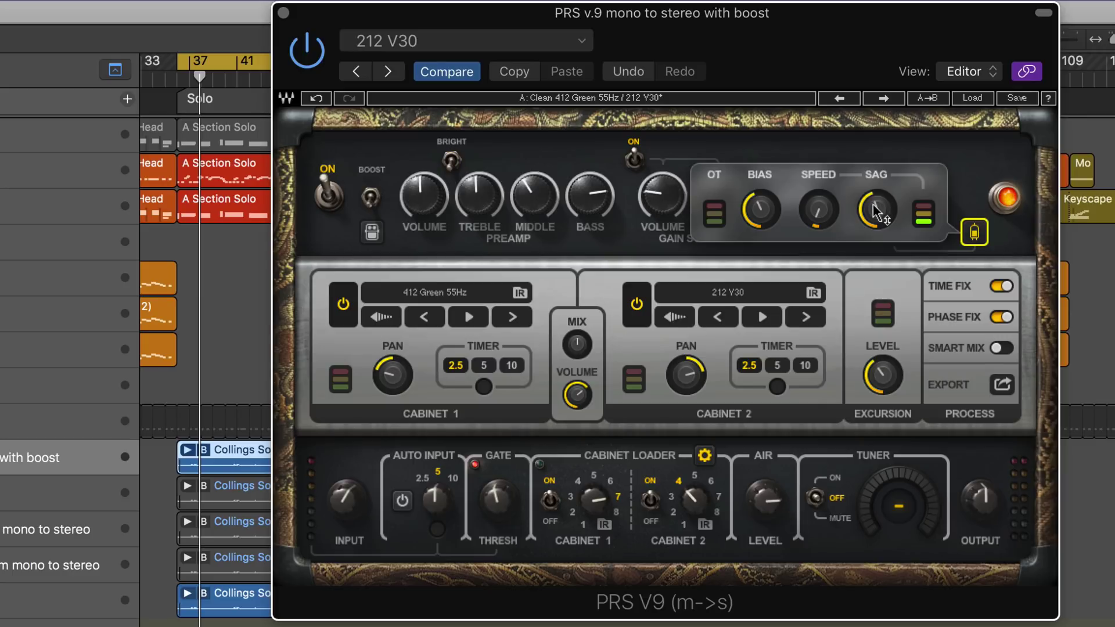
mouse_move(874, 214)
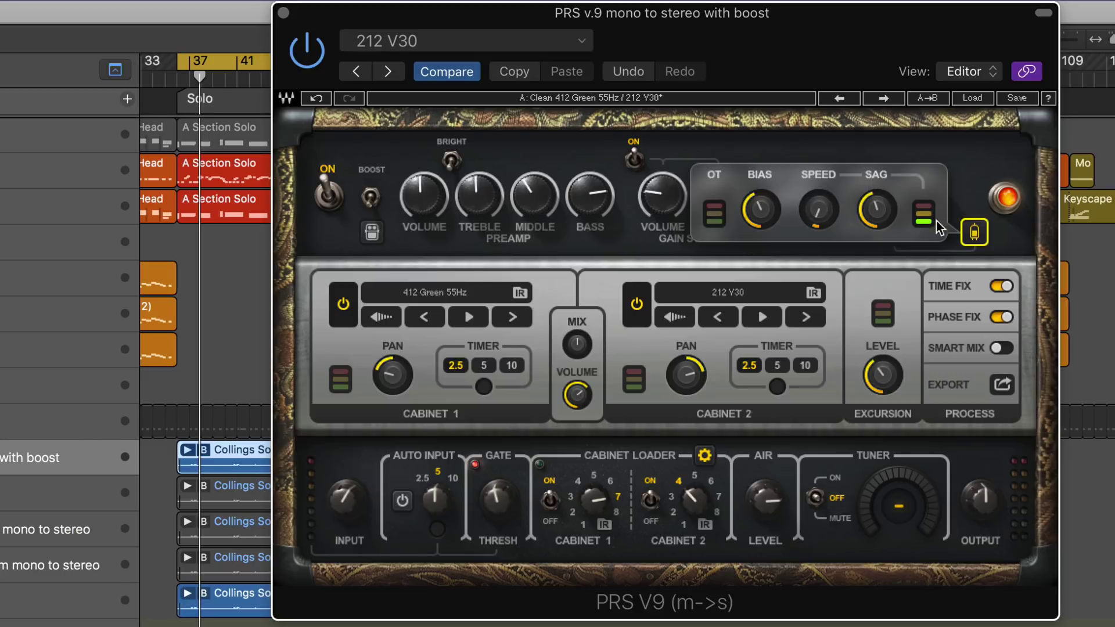
click(975, 233)
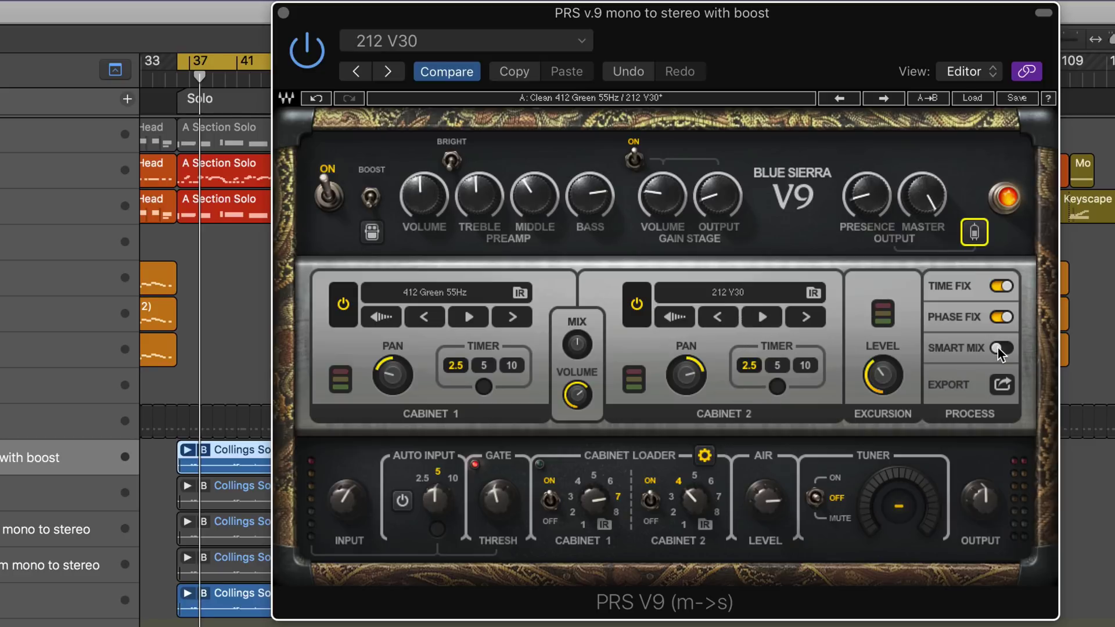
Step: Nudge the cabinet MIX, raise INPUT to about 1 o'clock, and enable Auto Input at range 5
click(577, 344)
drag(577, 344, 576, 344)
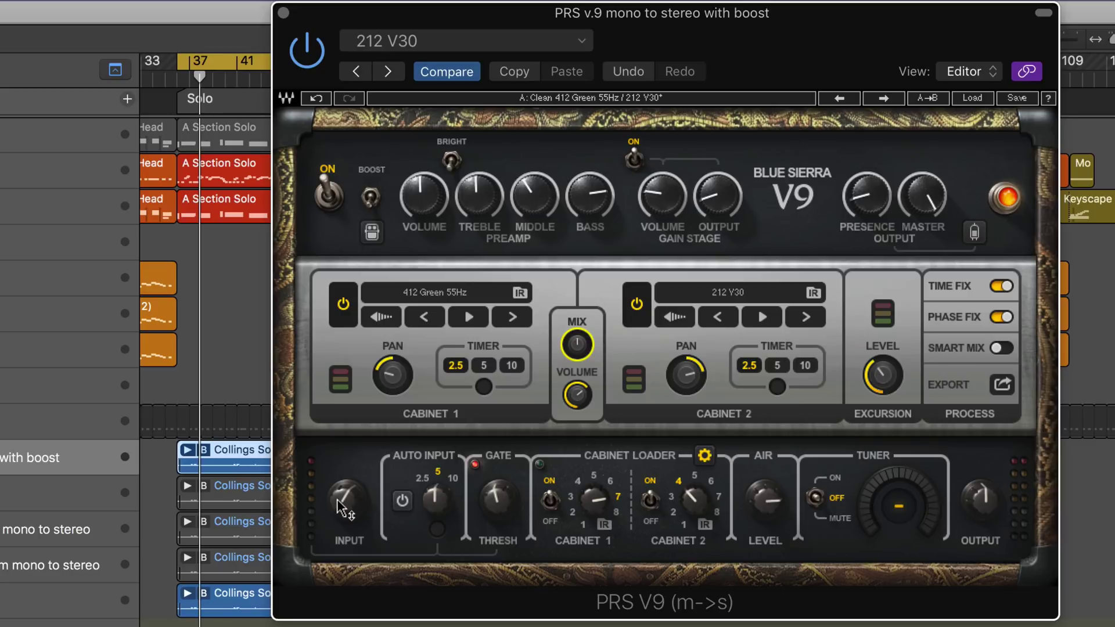
drag(347, 497, 348, 485)
click(403, 501)
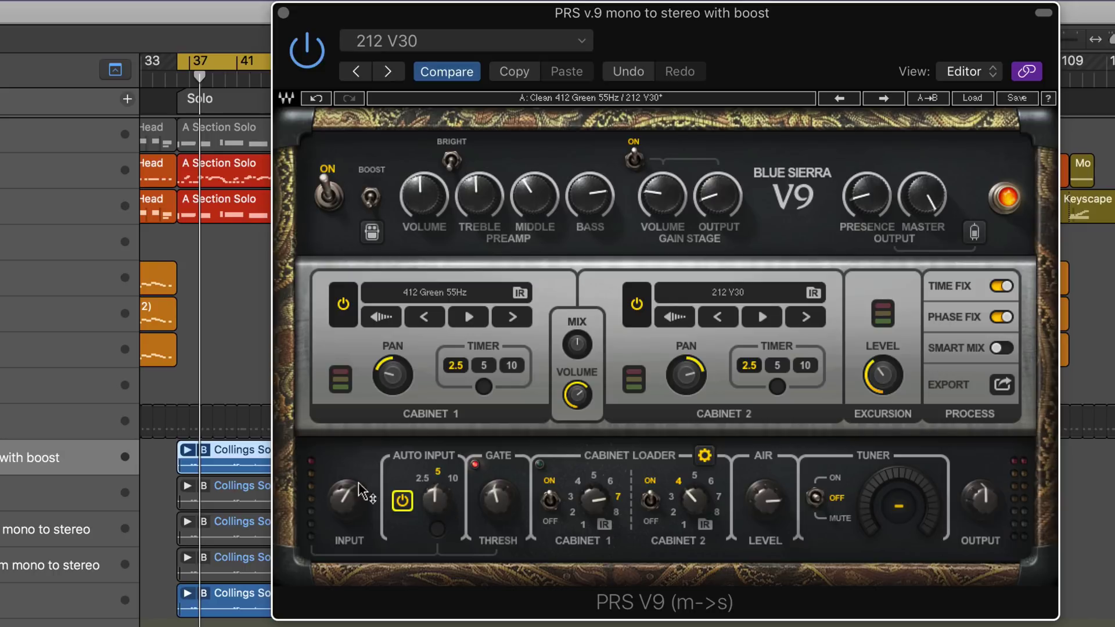
Step: Toggle Auto Input on and back off, then play the guitar section through the Blue Sierra V9
click(404, 503)
click(404, 503)
key(space)
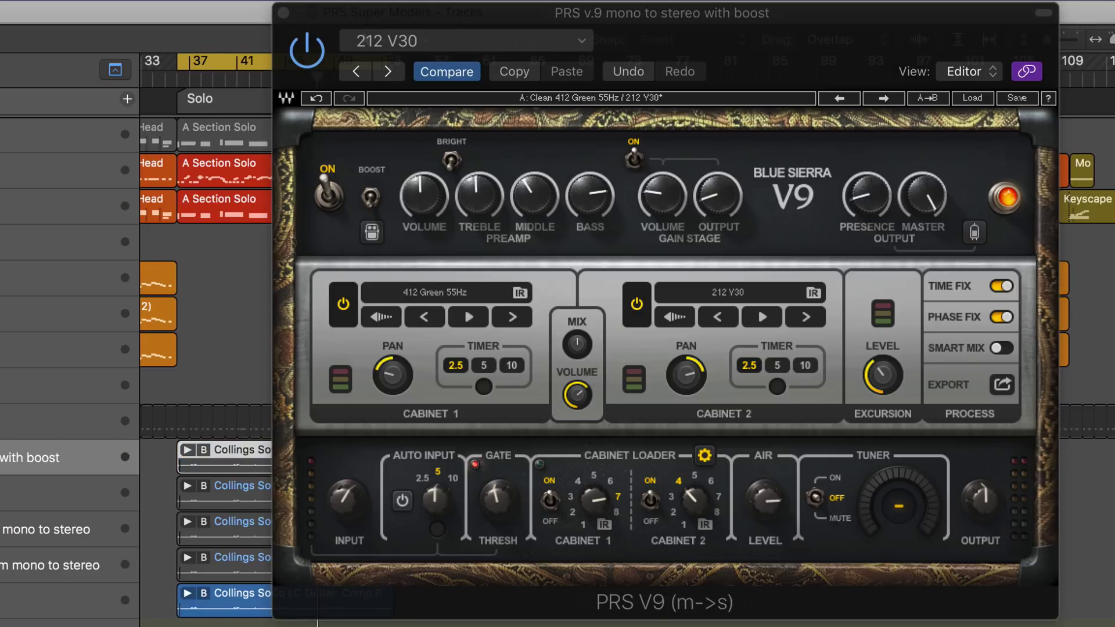
Step: Play and stop the clean mono V9 track, then bring up the Archon mono-to-stereo instance
shift+click(223, 485)
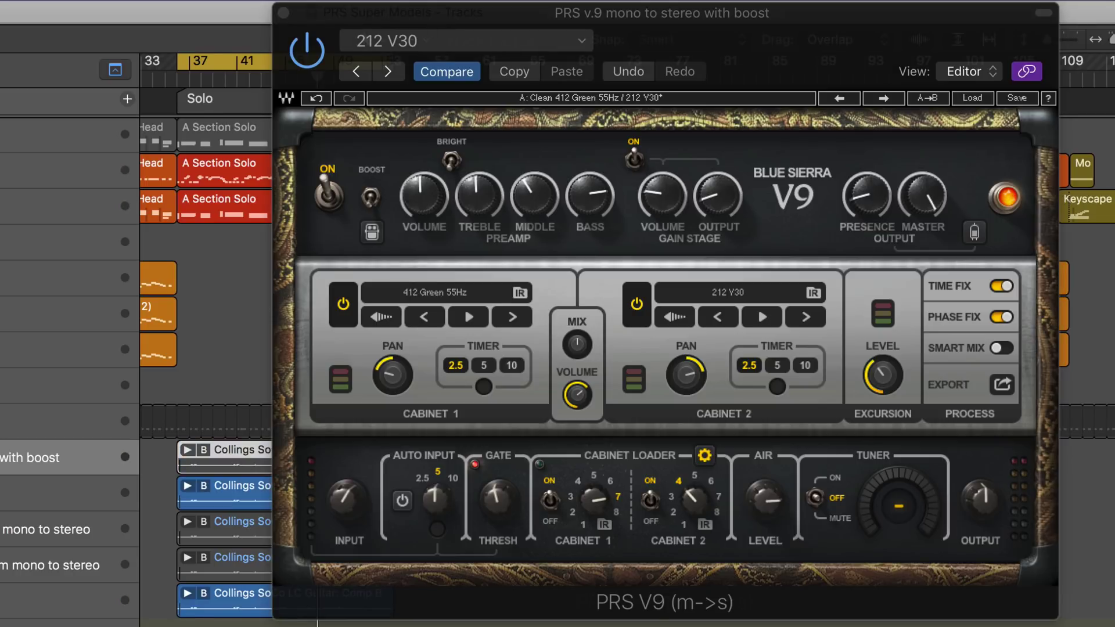
click(220, 485)
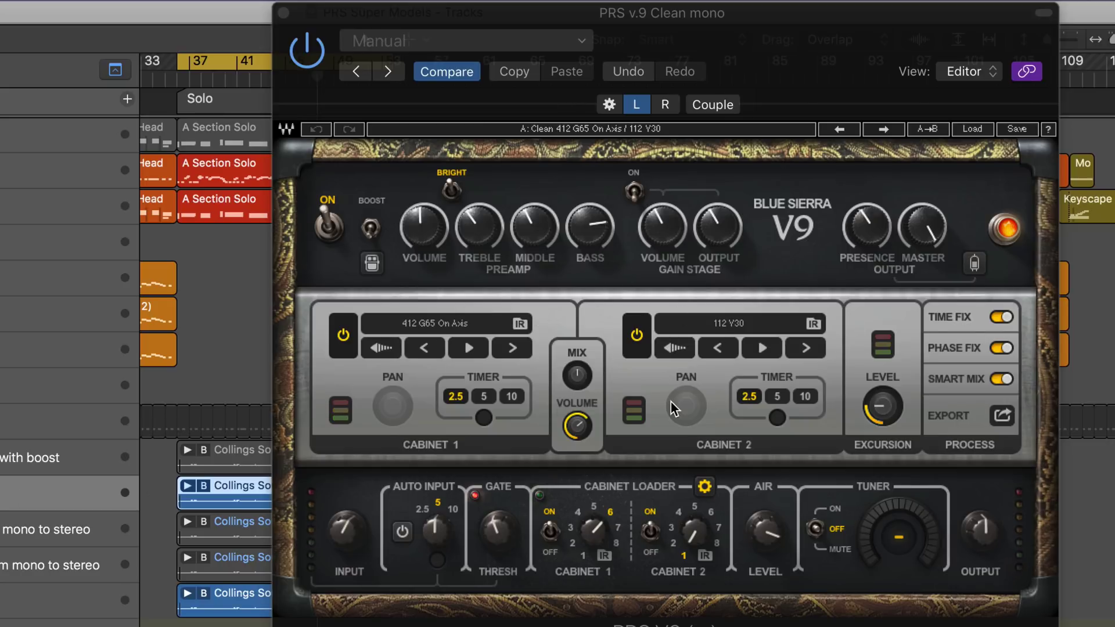
key(space)
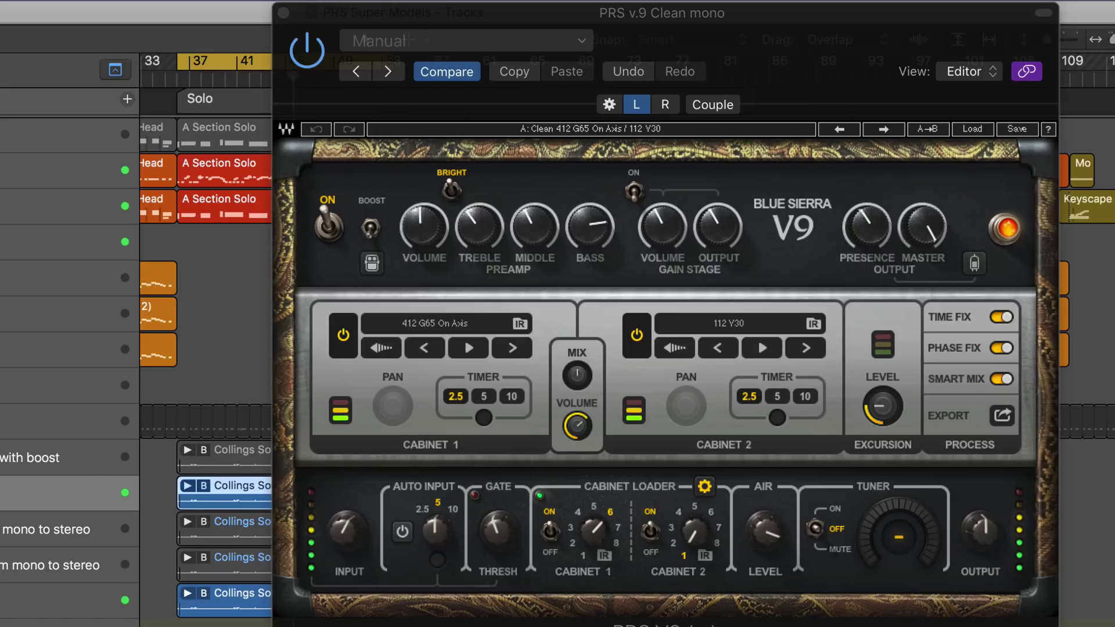
key(space)
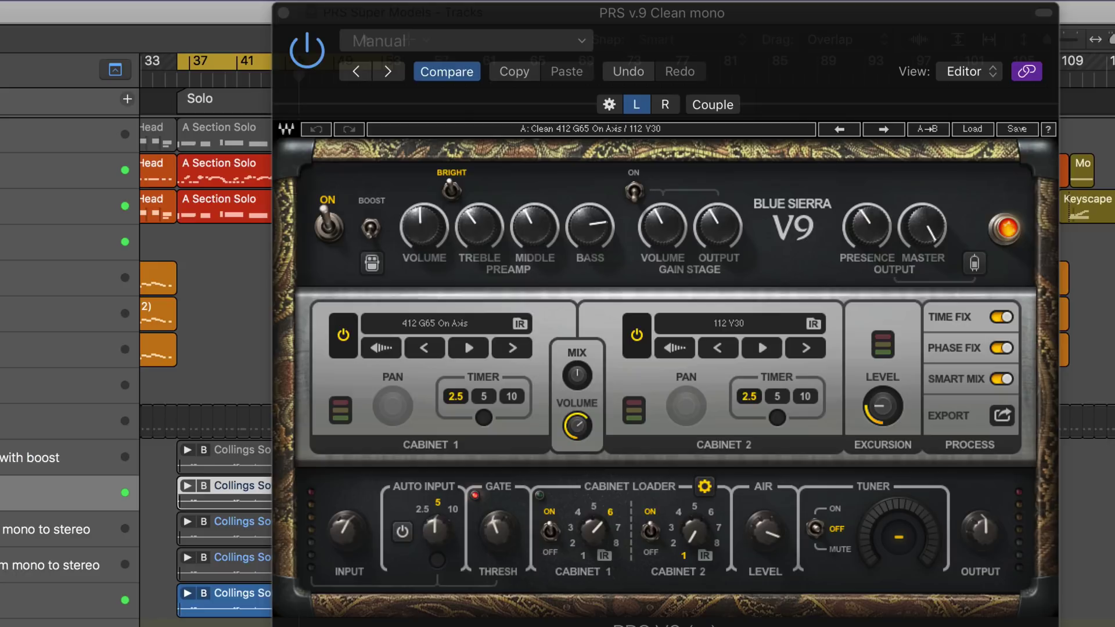
click(58, 529)
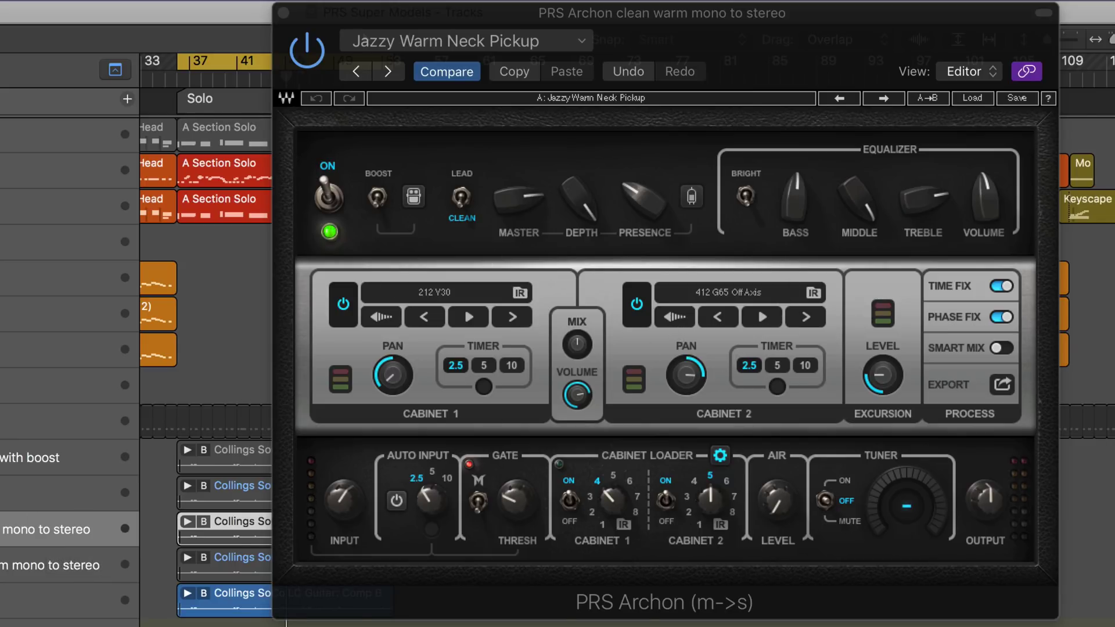
Step: During playback set the Archon gate threshold to -41.8, then show the Dallas Clean & Warm instance
key(space)
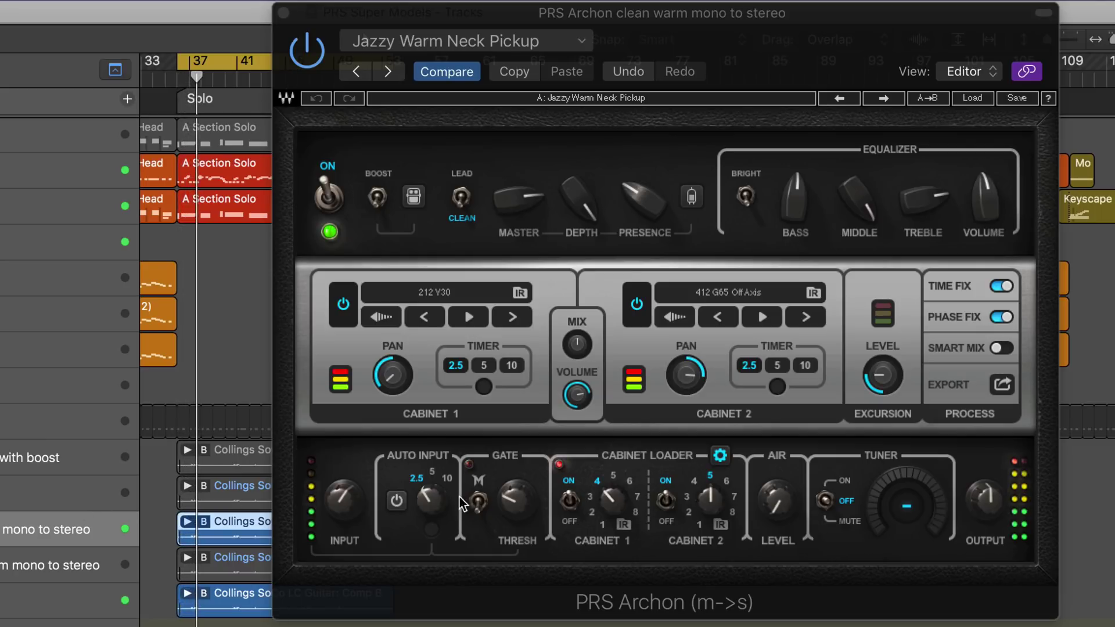
mouse_move(514, 500)
mouse_down()
mouse_move(514, 488)
mouse_move(523, 502)
mouse_up()
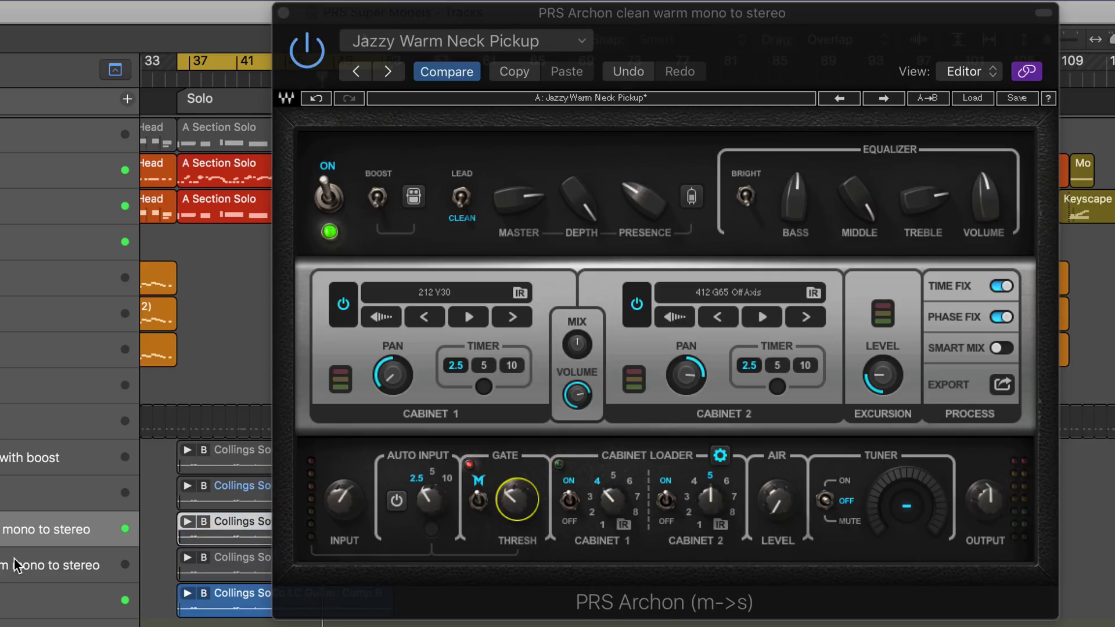
click(18, 565)
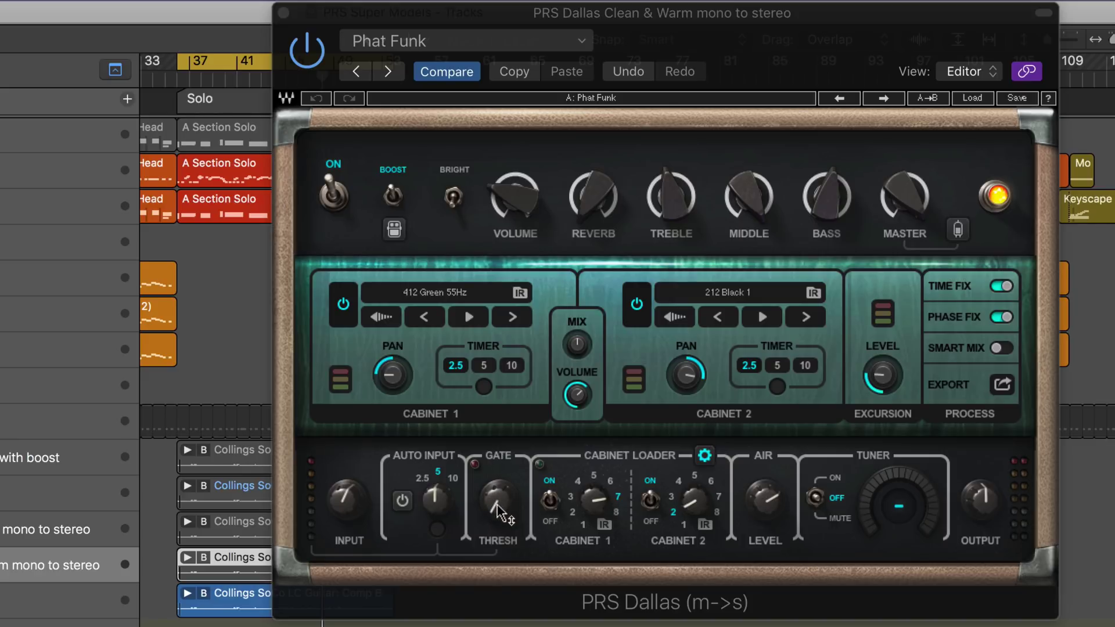
Step: Raise the Dallas gate threshold from -60.0 to -54.2 and play its guitar region
mouse_move(495, 511)
drag(495, 510, 496, 503)
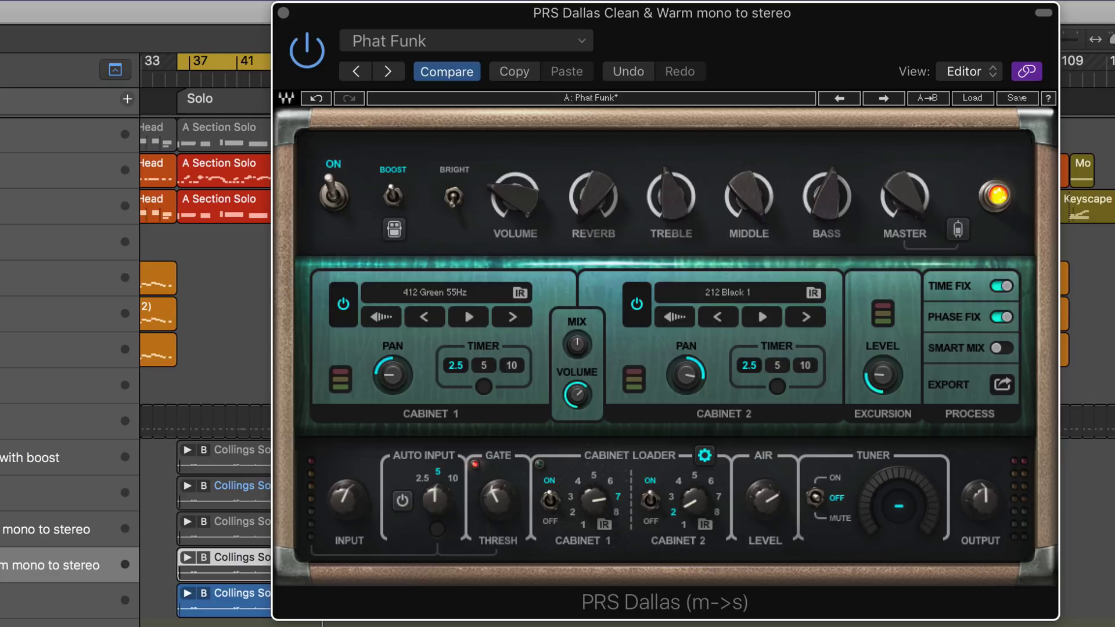
click(256, 558)
key(space)
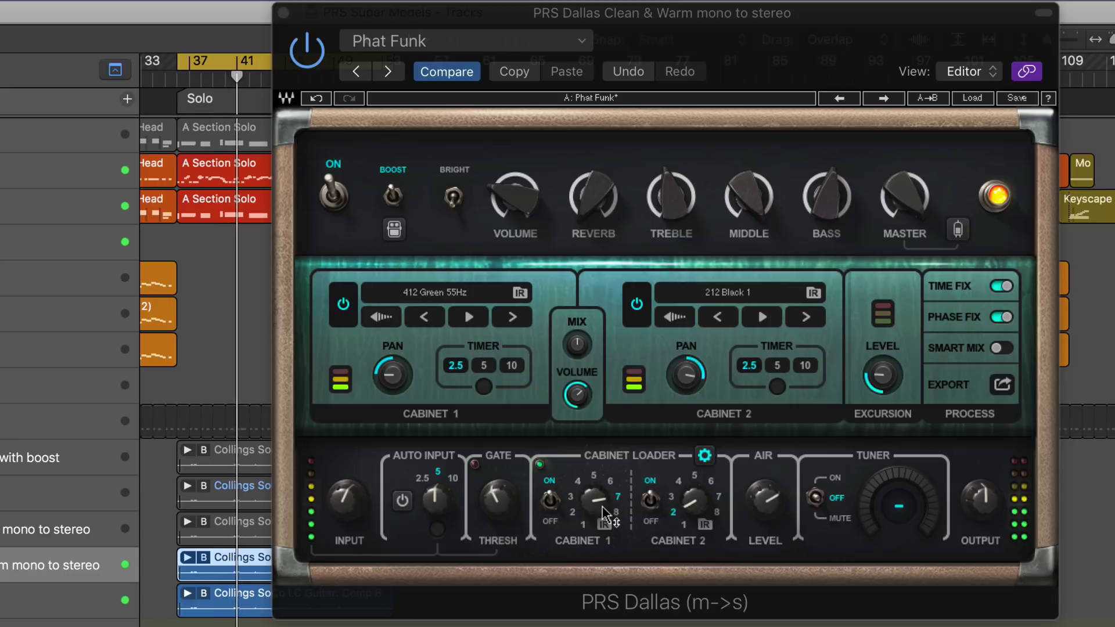
Step: Hide and reshow the cabinet loader settings, then raise the Boost GAIN to about 10.2
click(705, 457)
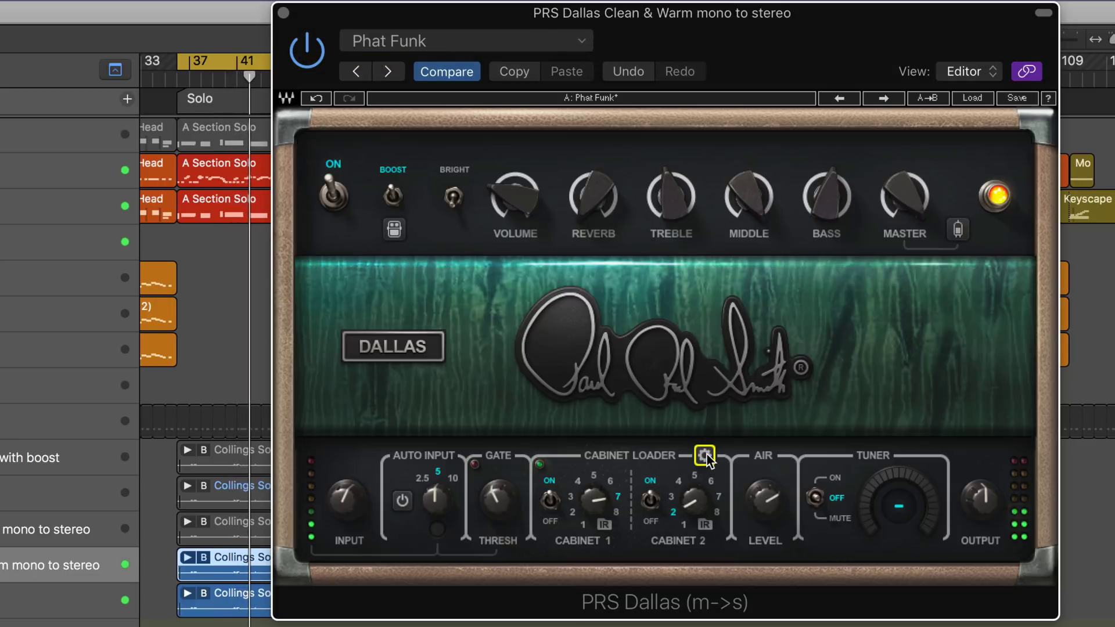
click(705, 457)
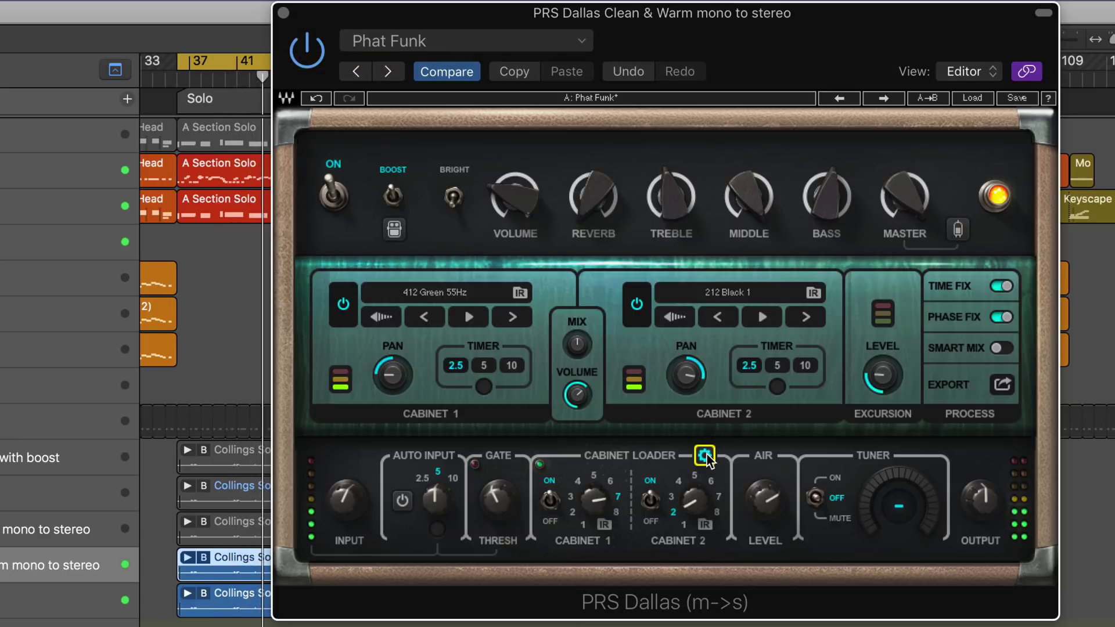
click(394, 228)
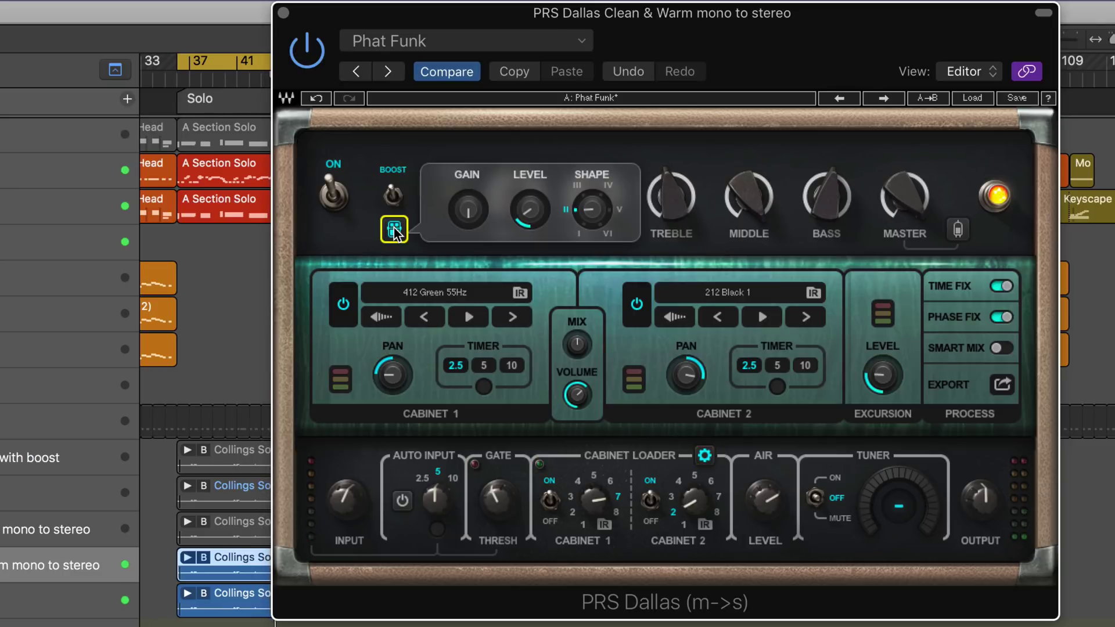
click(469, 212)
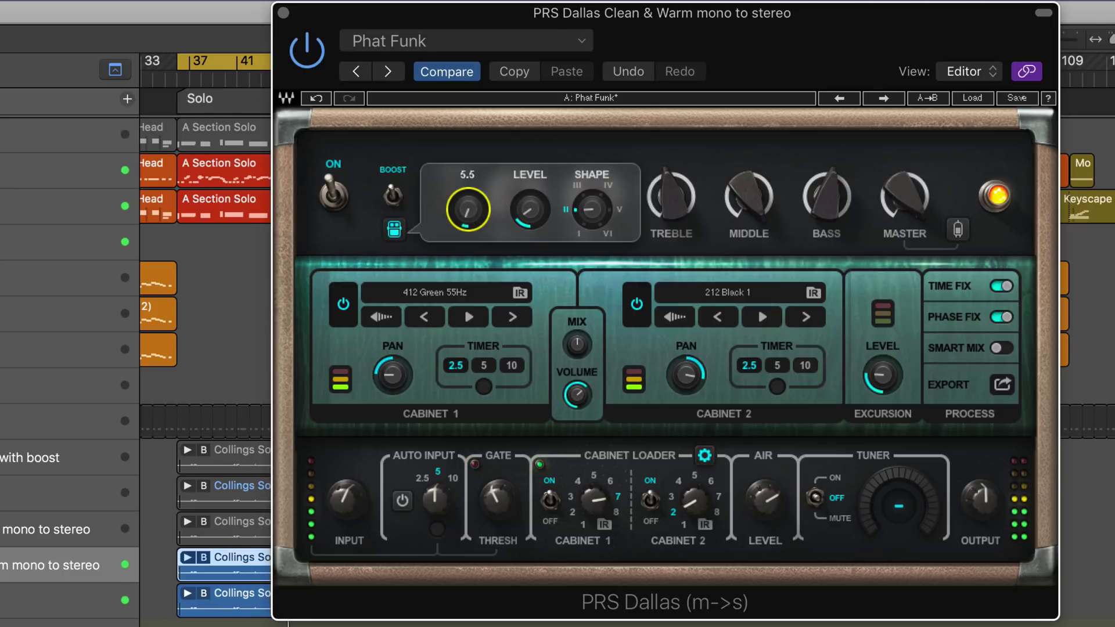
drag(469, 212, 459, 173)
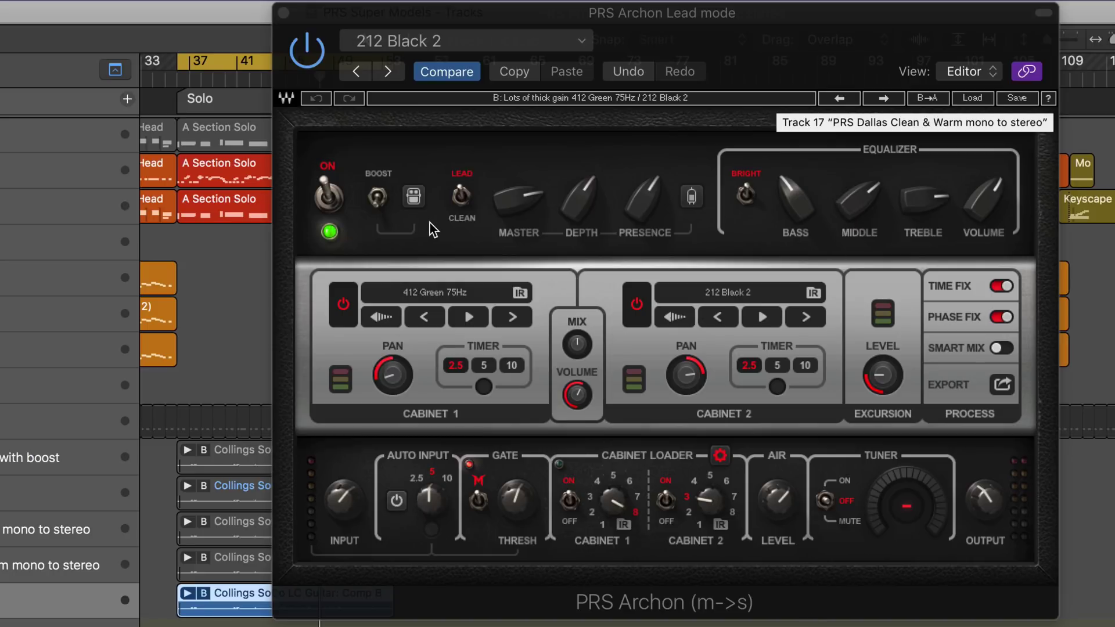
Step: Play the guitar solo section through the Archon Lead amp with its thick-gain preset
click(462, 198)
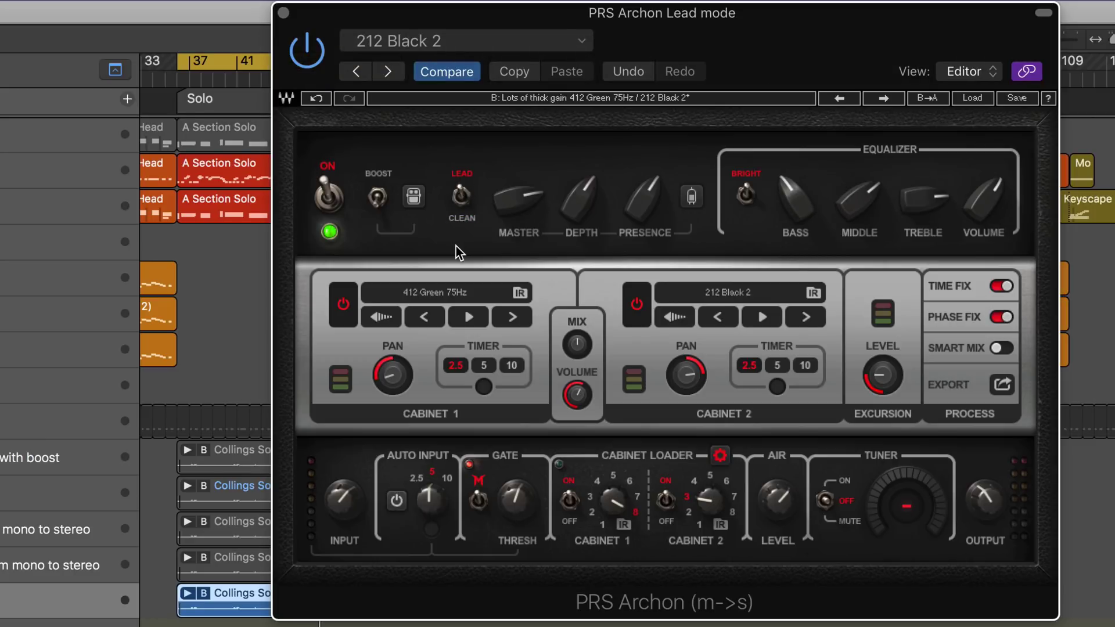
key(space)
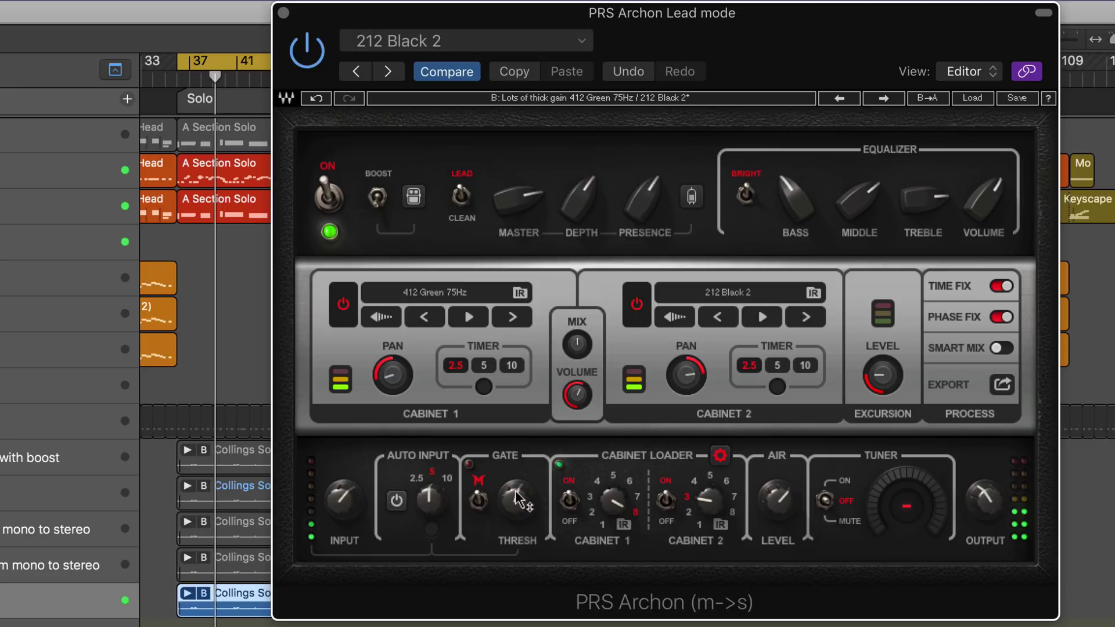
mouse_move(516, 499)
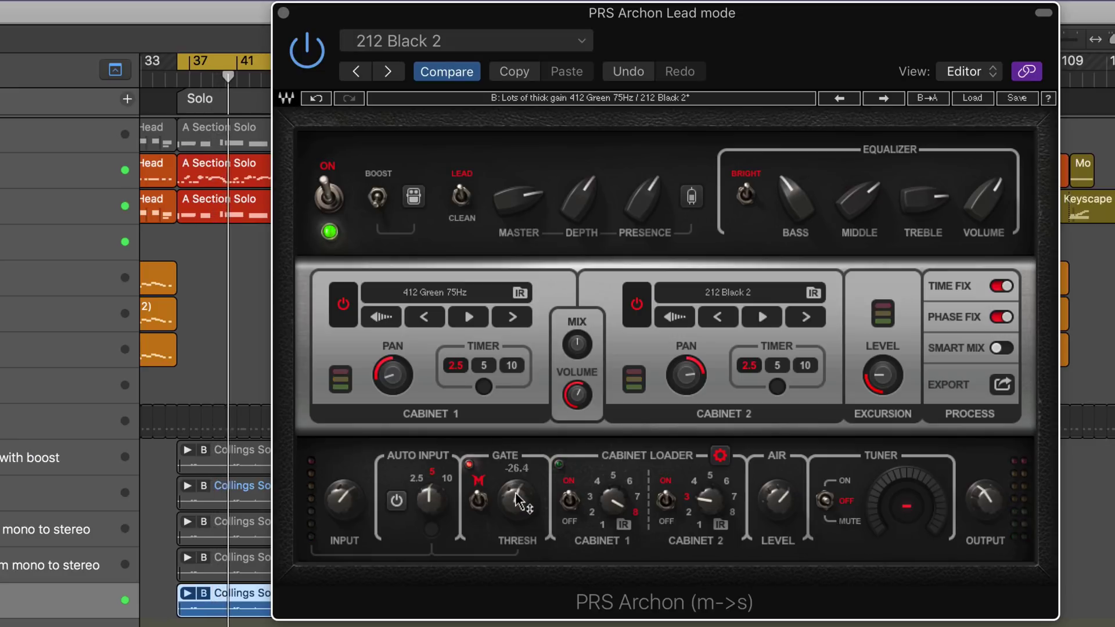